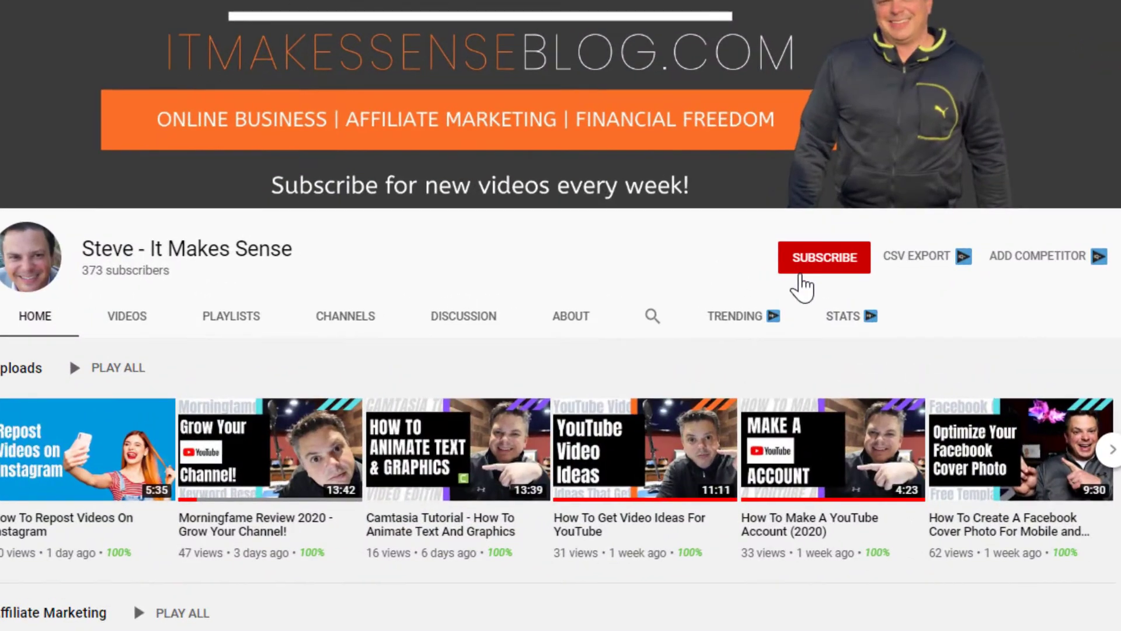
Step: Subscribe to the channel and set its notification bell to All
left_click(803, 267)
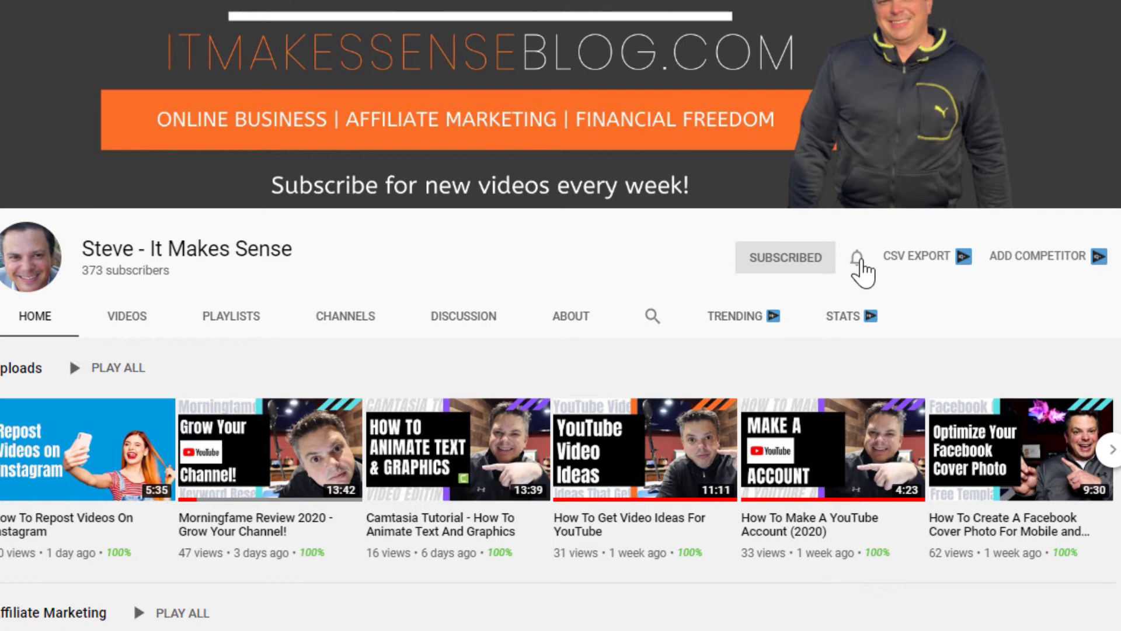
left_click(858, 259)
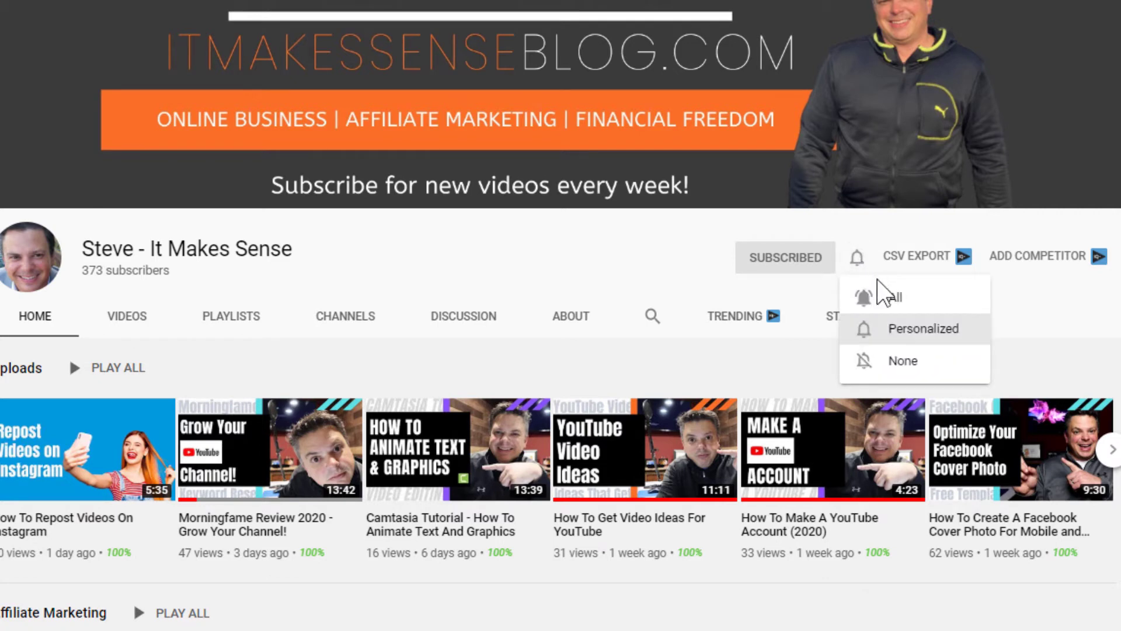
left_click(890, 304)
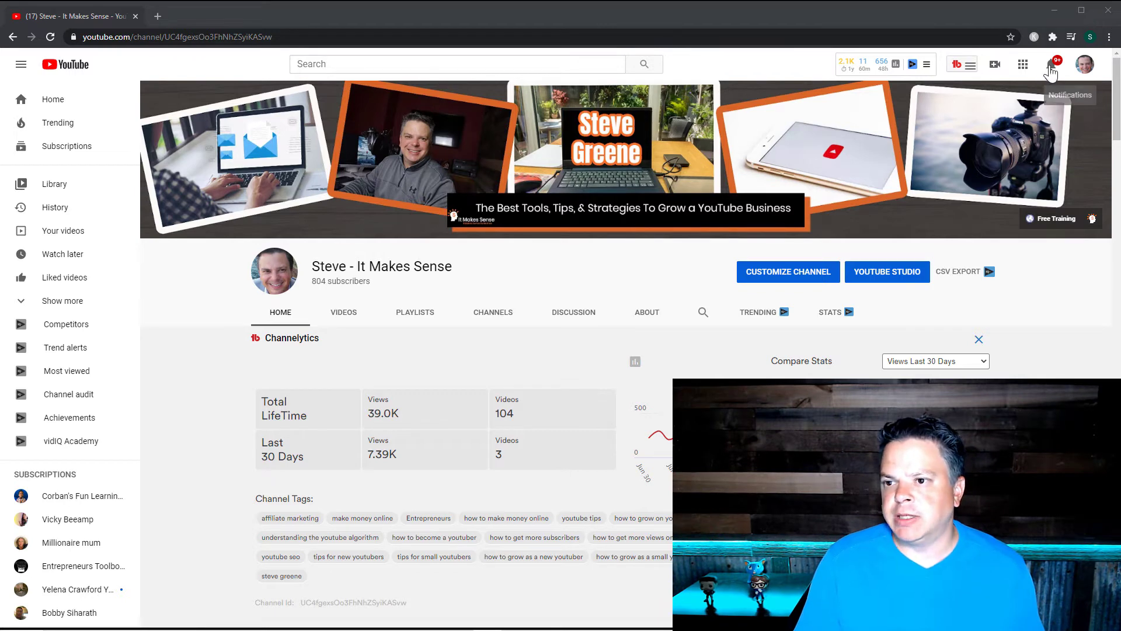
Step: Upload MVI_0860.MP4 through Create > Upload video by dropping the file in
left_click(995, 64)
left_click(1021, 94)
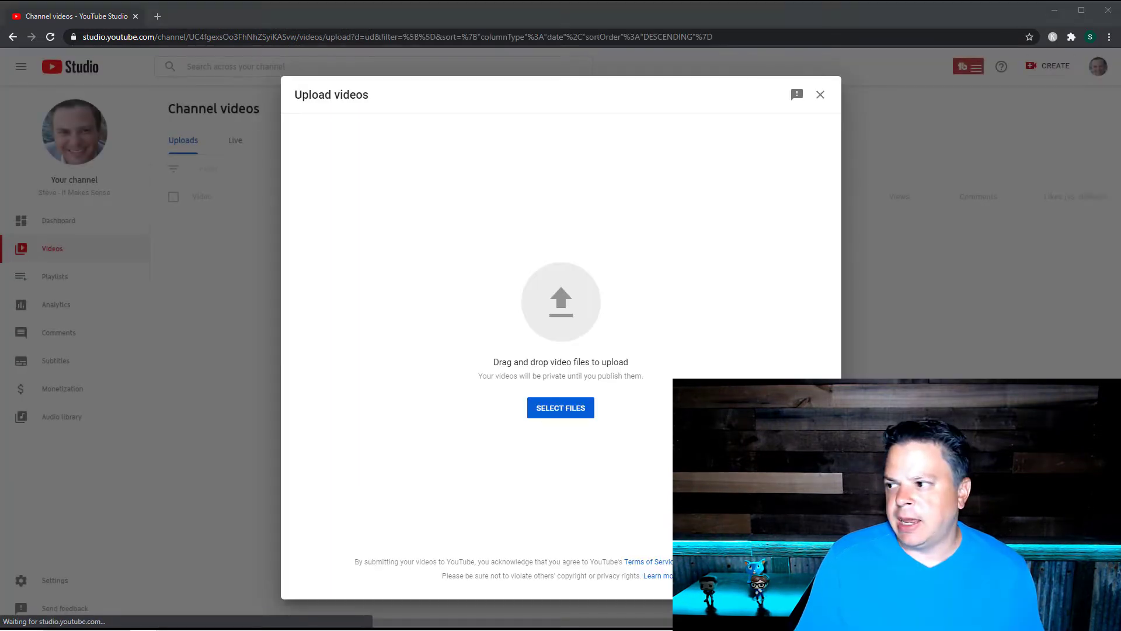
left_click_drag(618, 257, 555, 300)
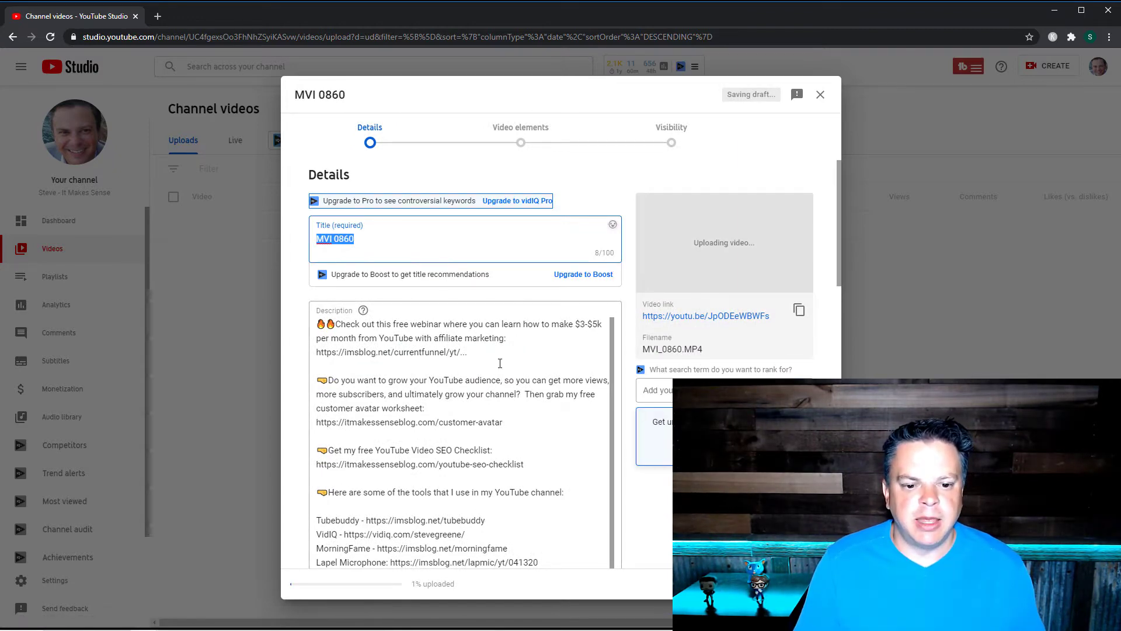
Step: Scroll through the prefilled details and continue to the Video elements step
scroll(507, 364, "down", 1)
scroll(507, 364, "down", 10)
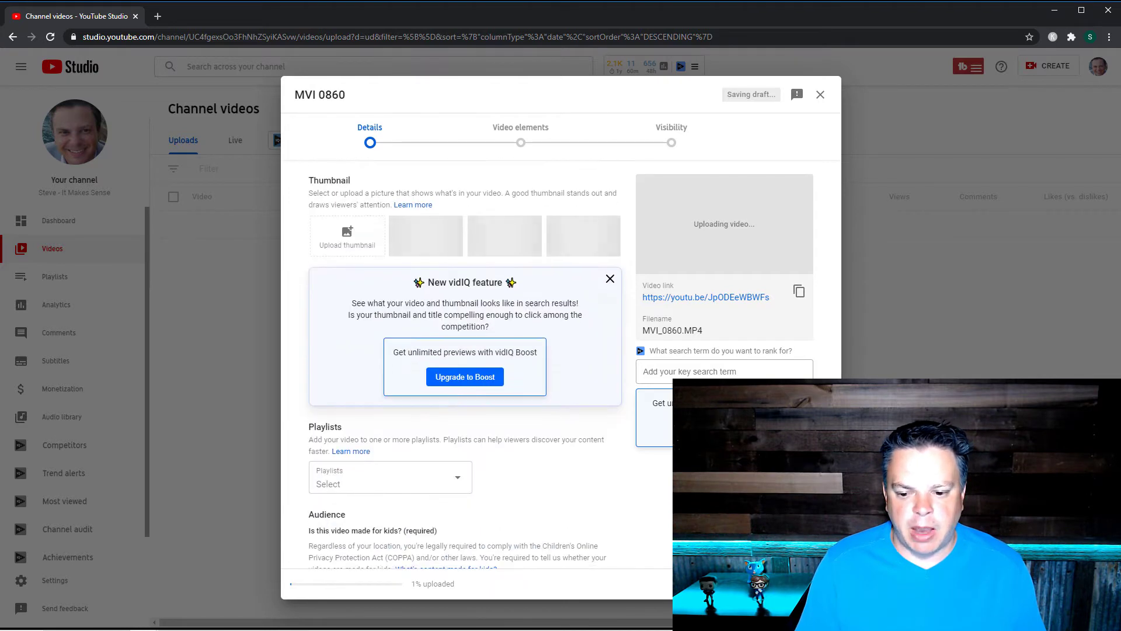
scroll(652, 433, "down", 3)
left_click(809, 583)
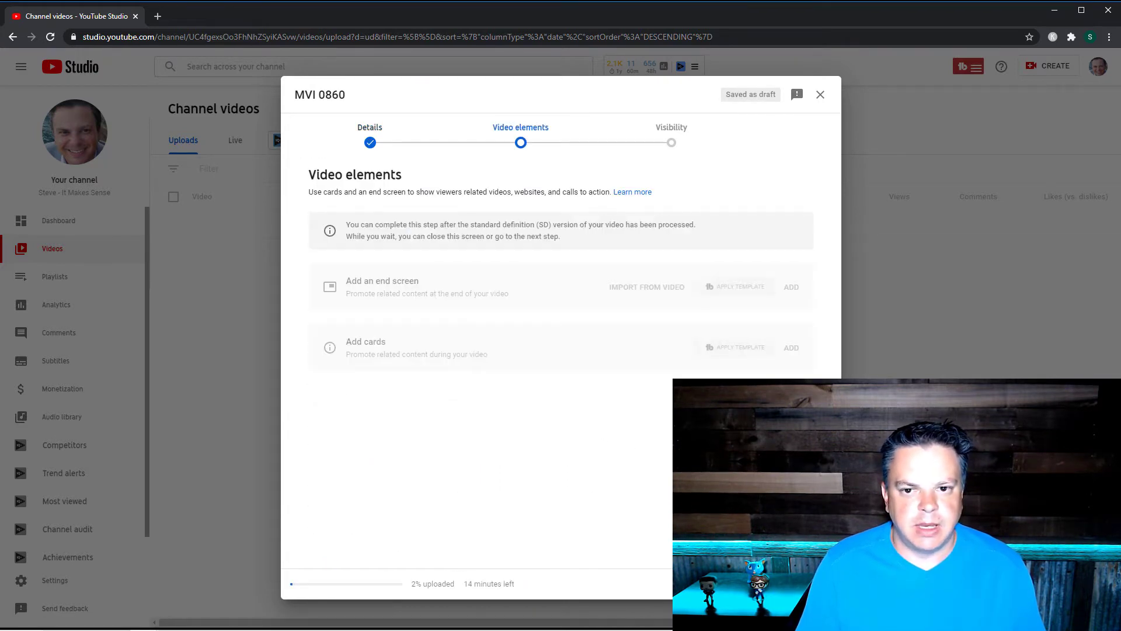
left_click(808, 584)
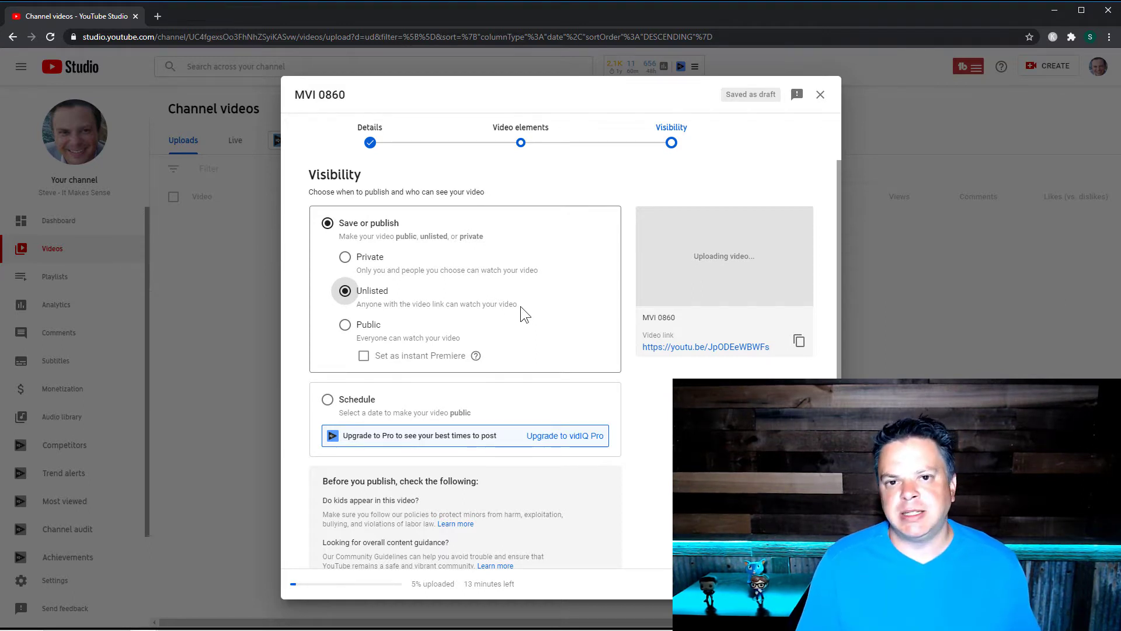
Step: Set the MVI 0860 upload's visibility to Public
left_click(345, 325)
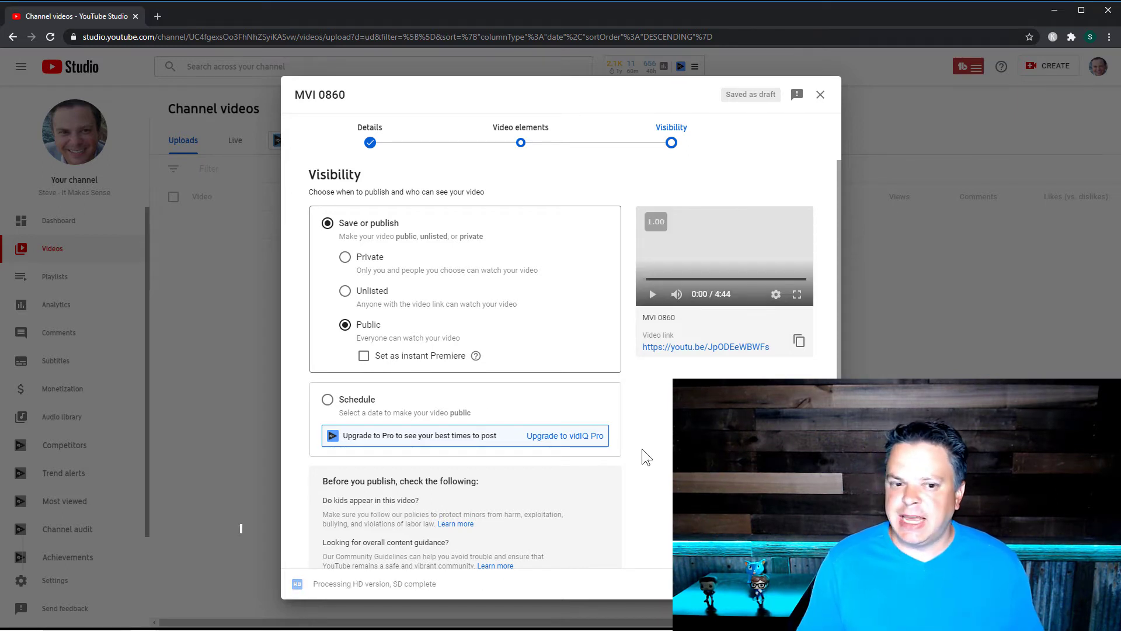
Step: Choose Schedule so the video publishes publicly on Jul 30, 2020 at 12:00 AM
left_click(327, 399)
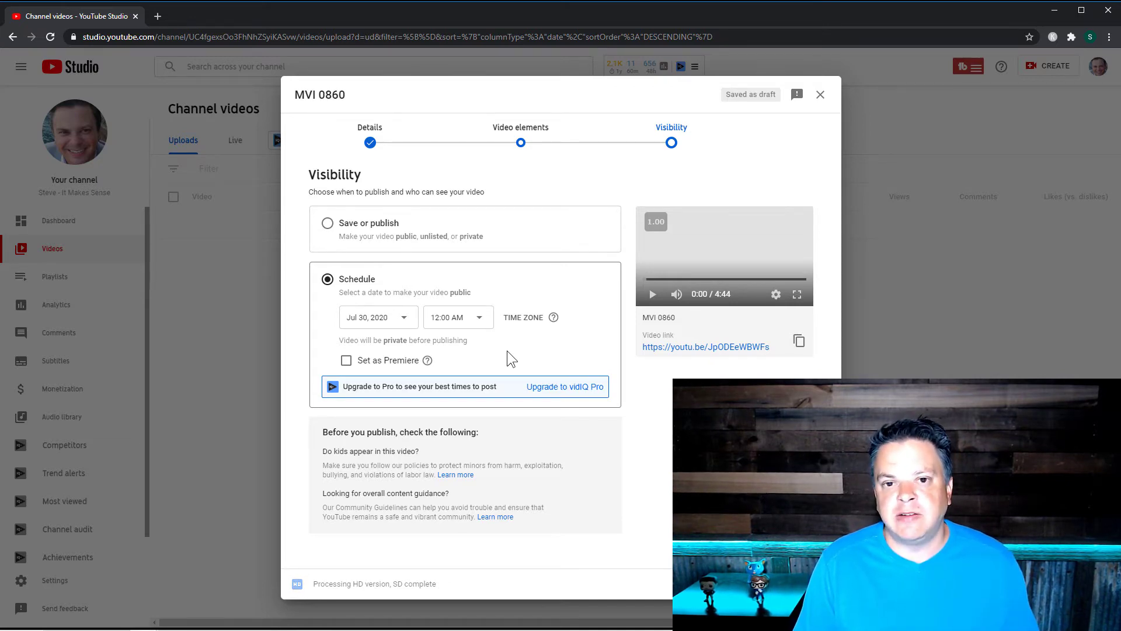
Step: Tick Set as Premiere for the scheduled MVI 0860 release
left_click(346, 360)
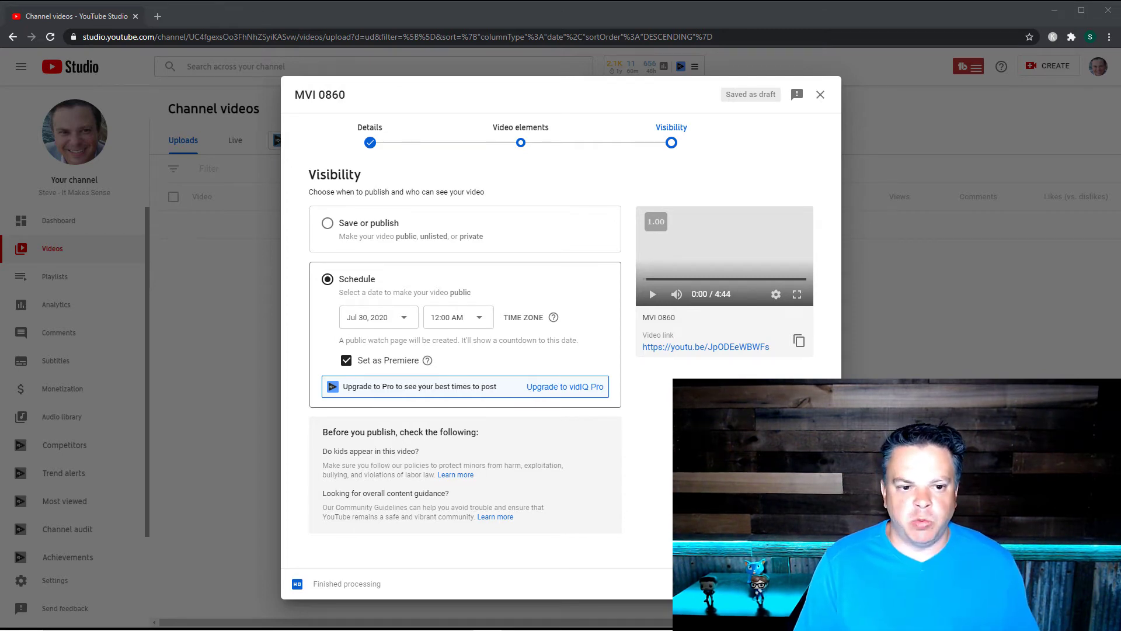
Step: Save MVI 0860 as Private, then go to Your channel on YouTube
left_click(328, 224)
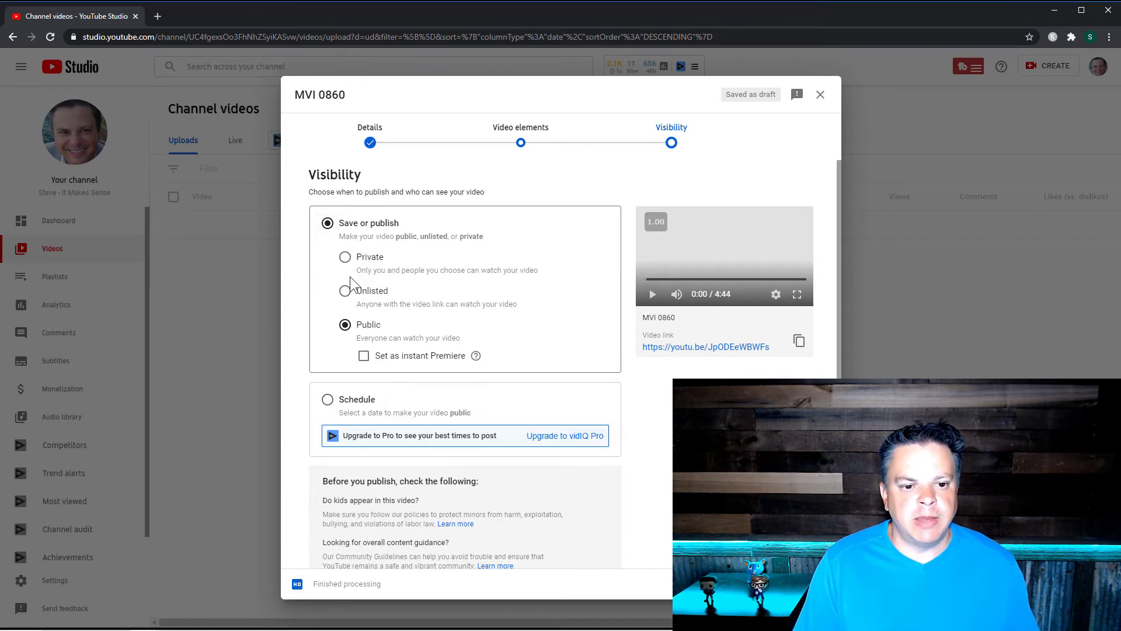
left_click(345, 260)
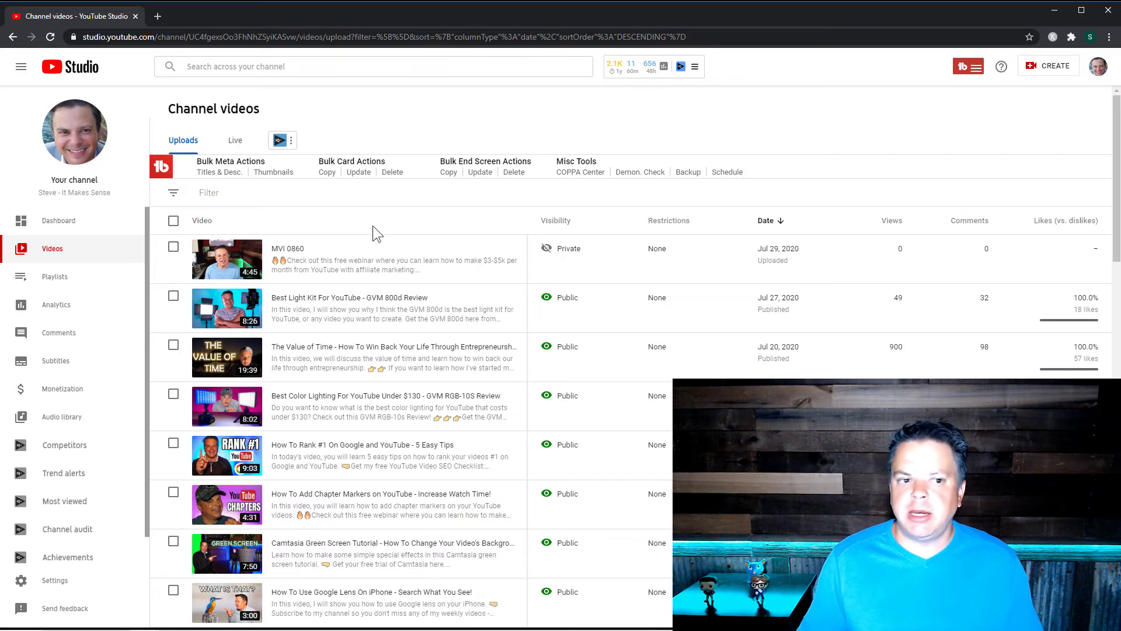
left_click(1098, 72)
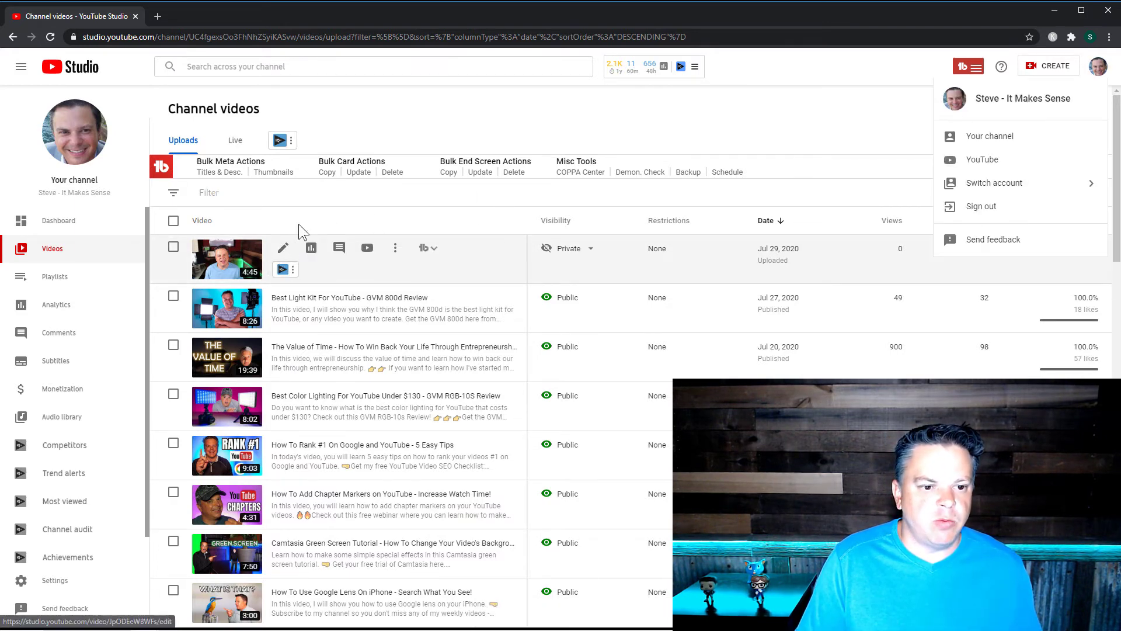
left_click(987, 140)
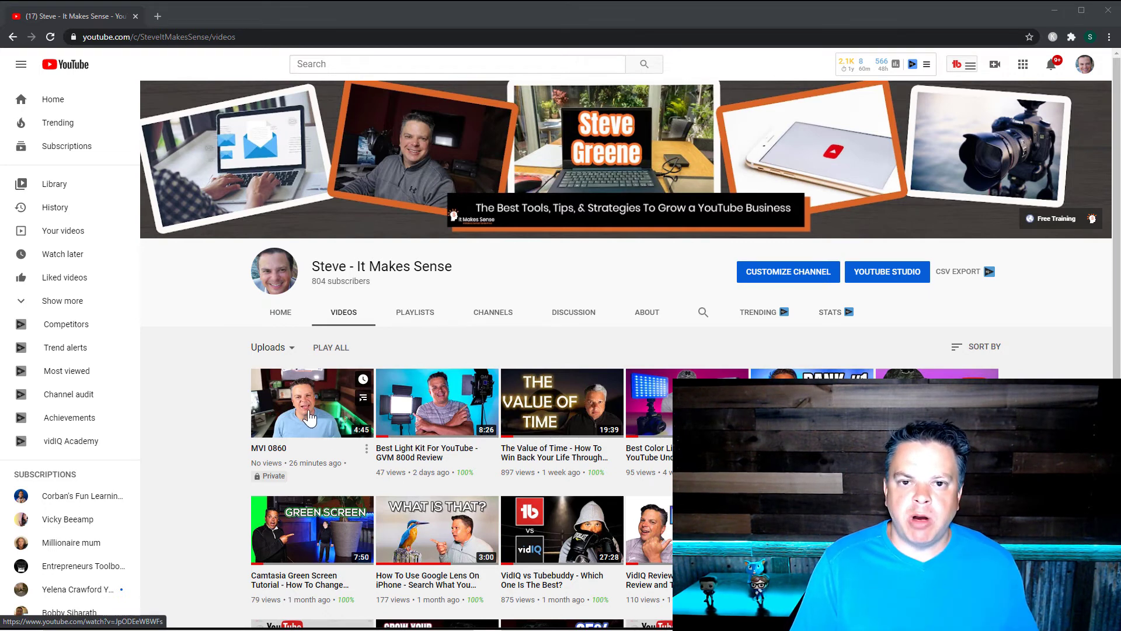
Step: Bring up the Switch account list from the avatar menu
left_click(1085, 65)
left_click(1035, 224)
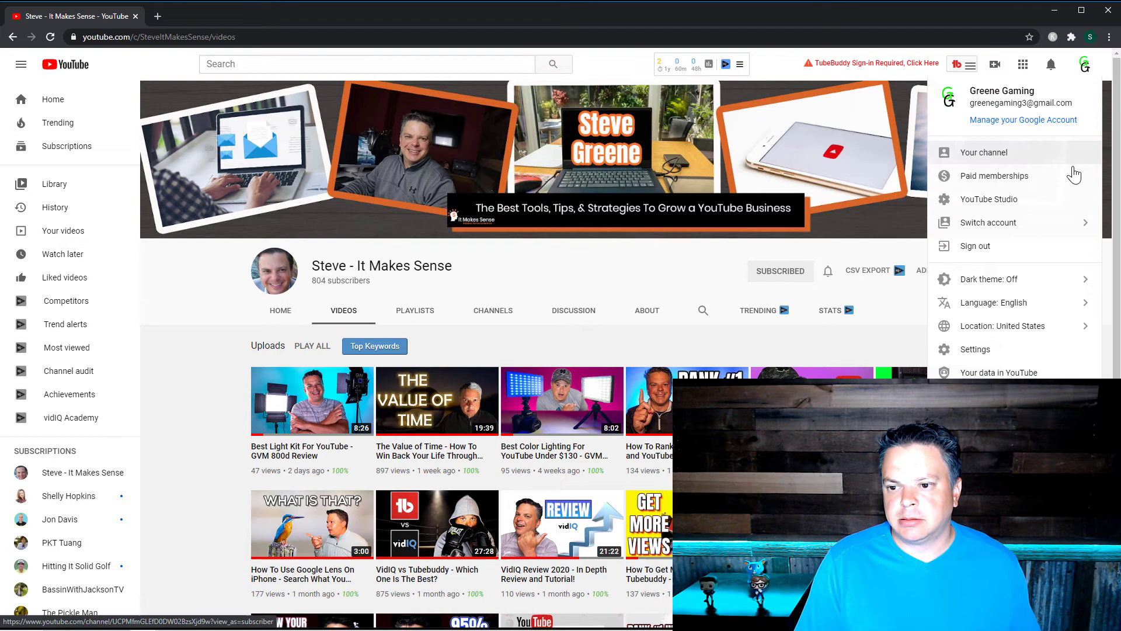
Step: Switch to the channel owner's account, then open and pause the MVI 0860 video
left_click(1028, 222)
left_click(1005, 295)
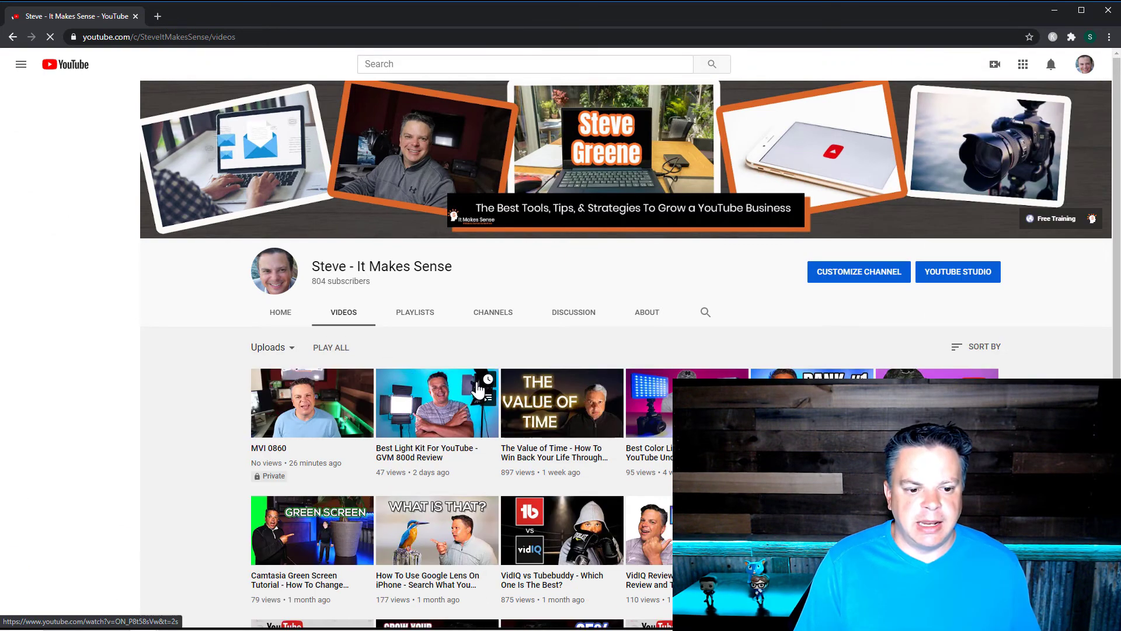
left_click(310, 403)
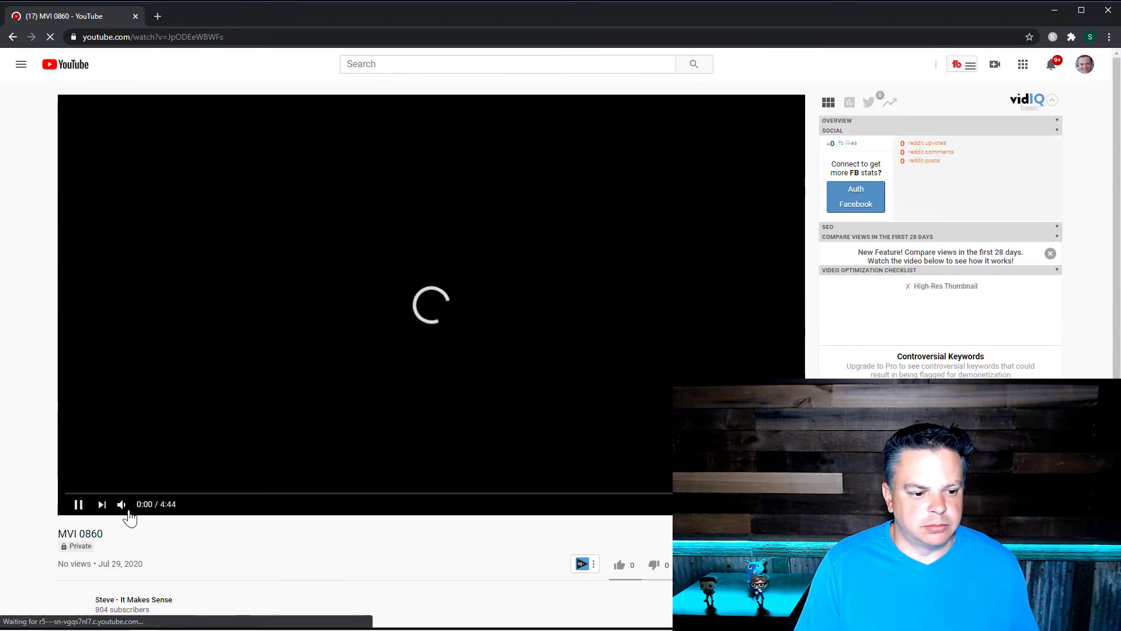
left_click(78, 504)
Step: Copy MVI 0860's share link from the Share dialog
scroll(344, 494, "down", 4)
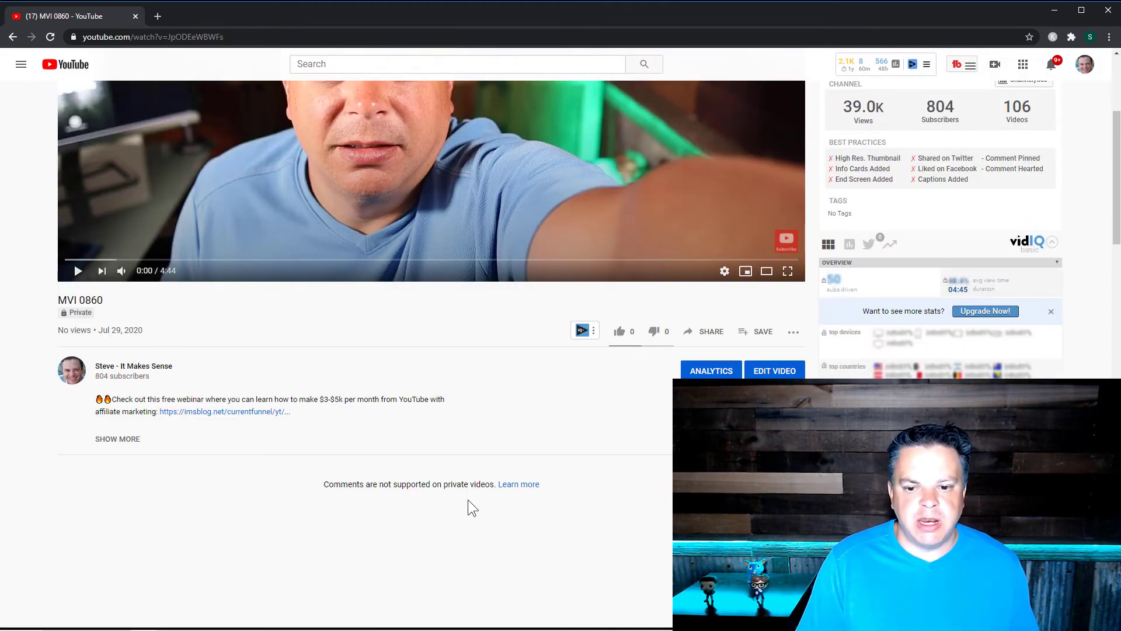
scroll(467, 505, "up", 3)
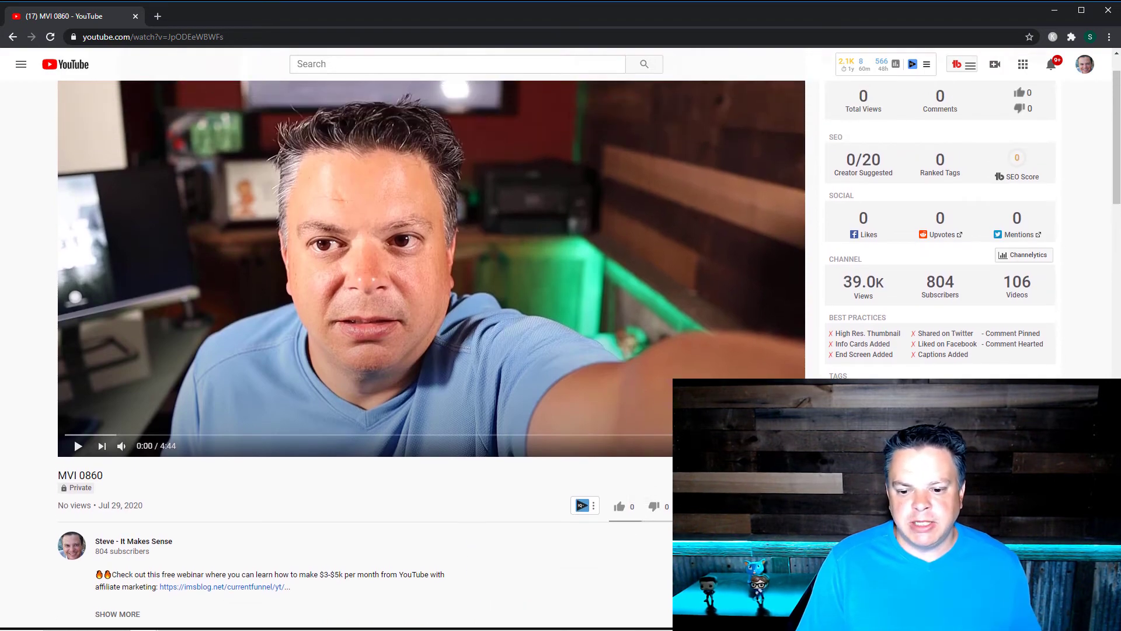
left_click(692, 506)
left_click(671, 360)
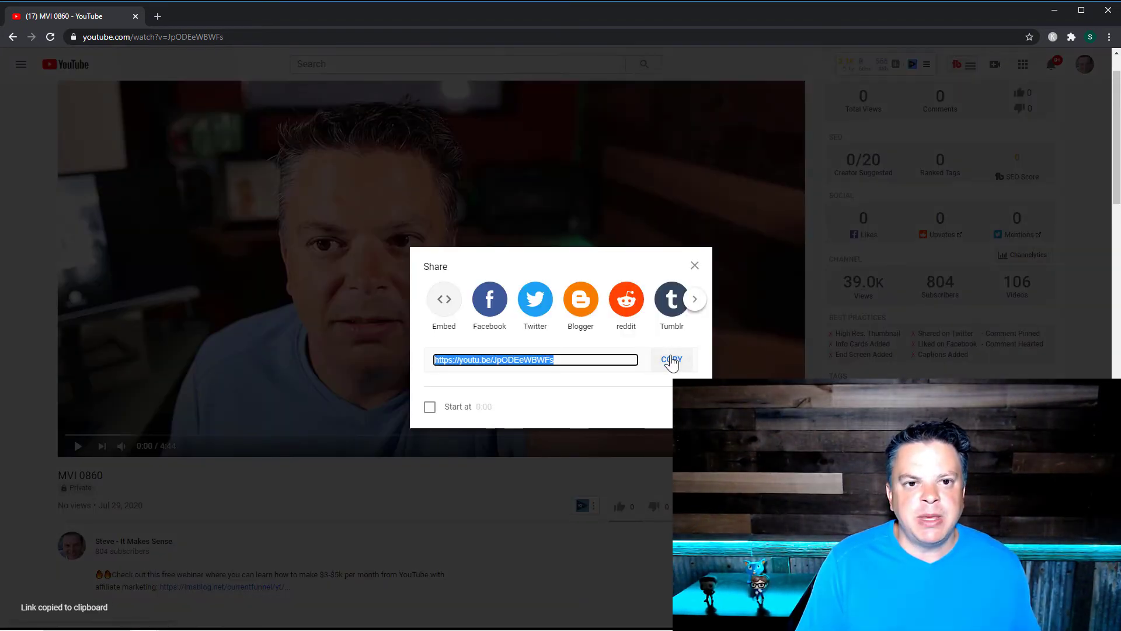
Step: Load the copied share link in a new incognito window
left_click(1109, 37)
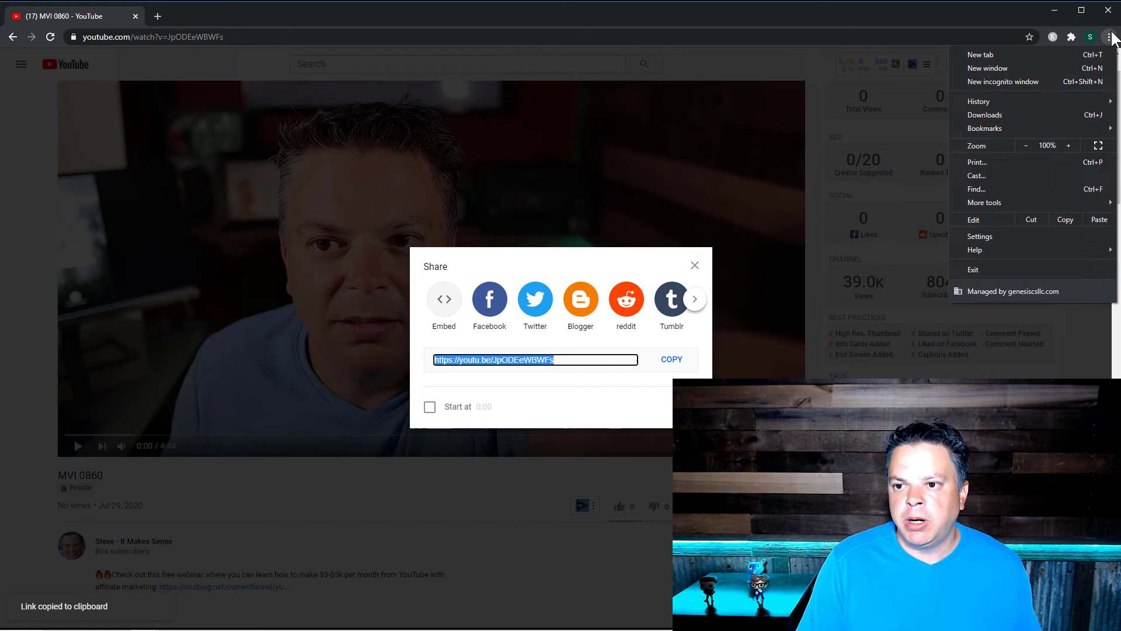
left_click(1051, 78)
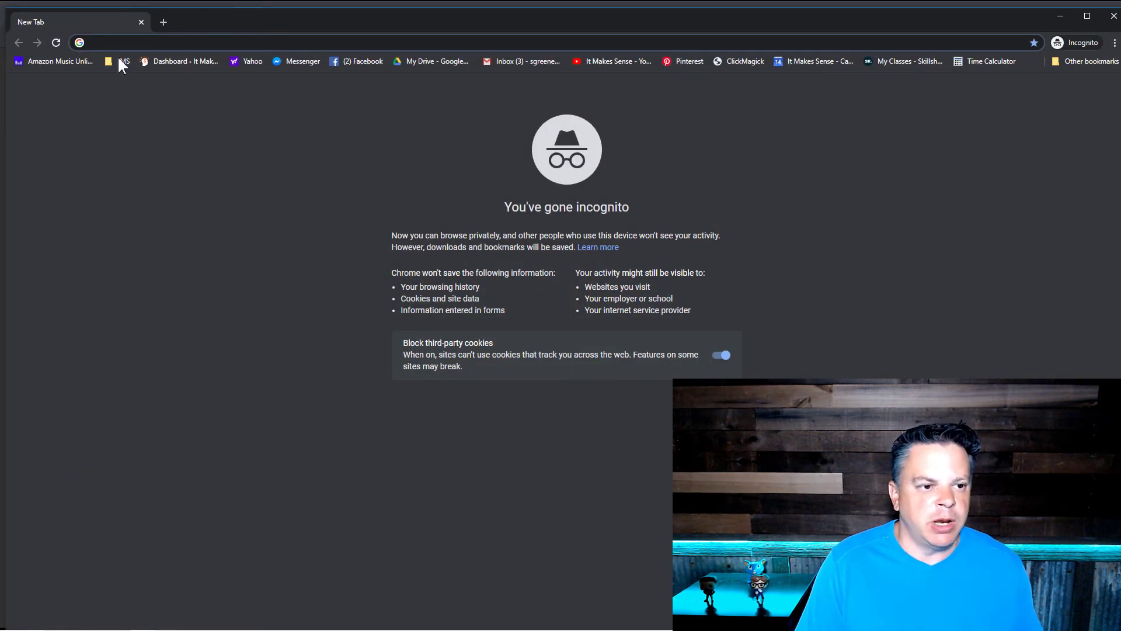
key("ctrl+v")
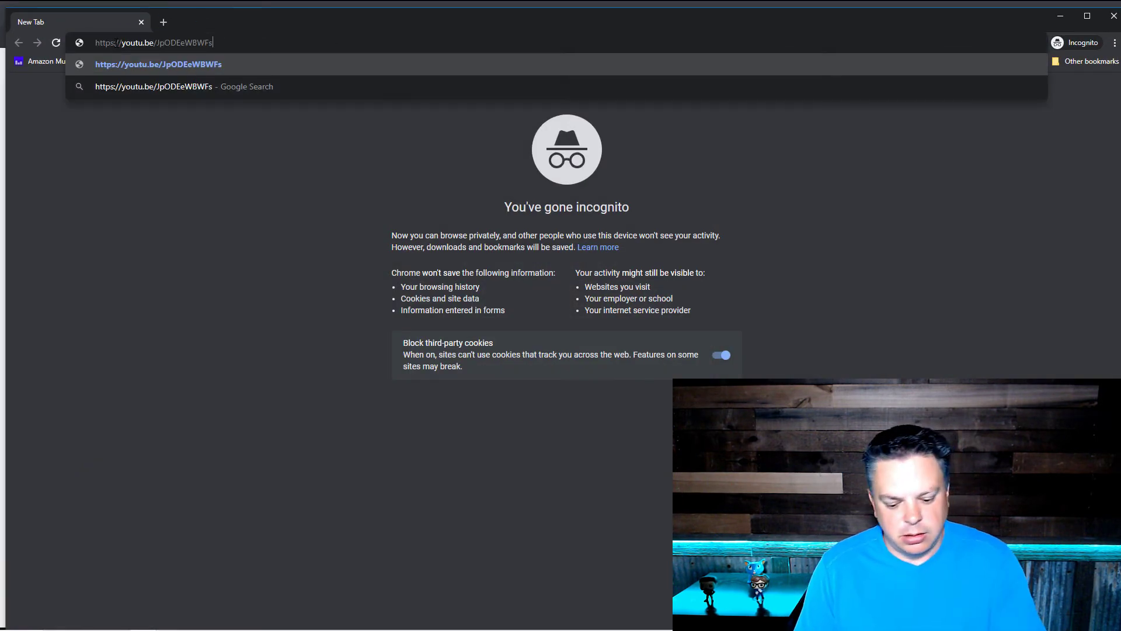
key("Return")
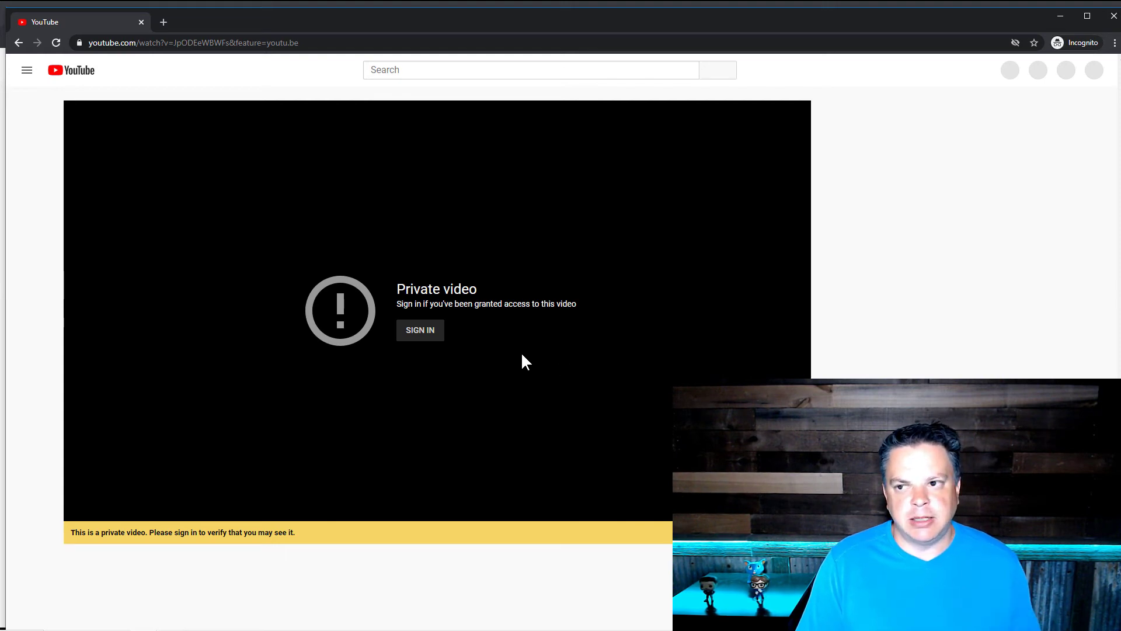
Step: Close the incognito window and open MVI 0860's details for editing
left_click(1114, 16)
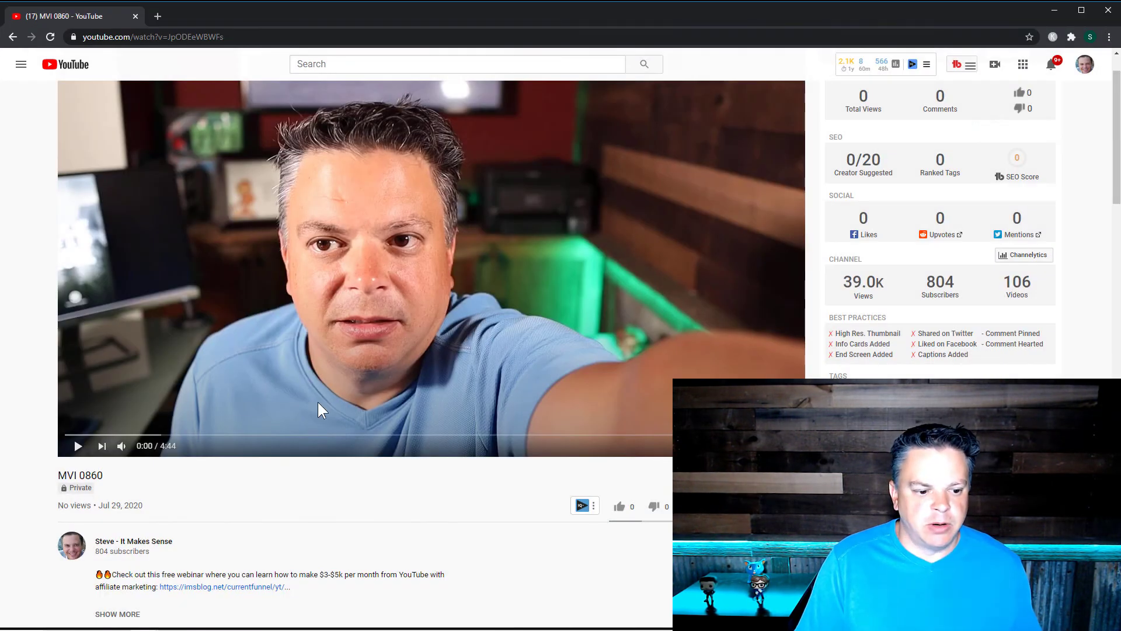
scroll(432, 350, "down", 2)
left_click(583, 389)
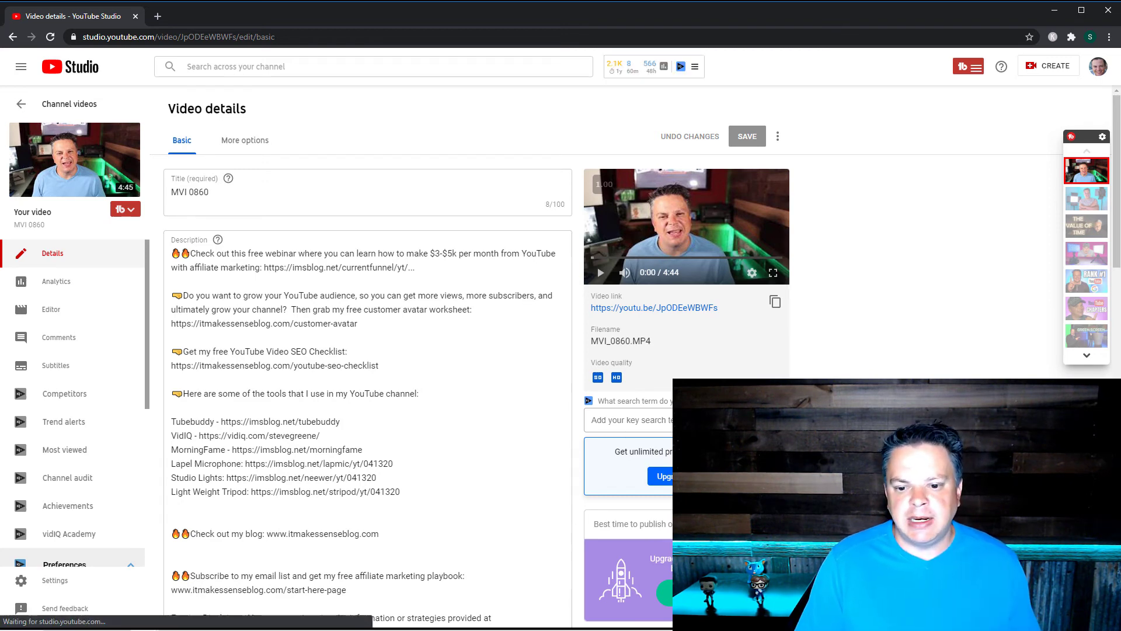
Step: Change the visibility dropdown from Private to Unlisted and save
scroll(643, 366, "down", 5)
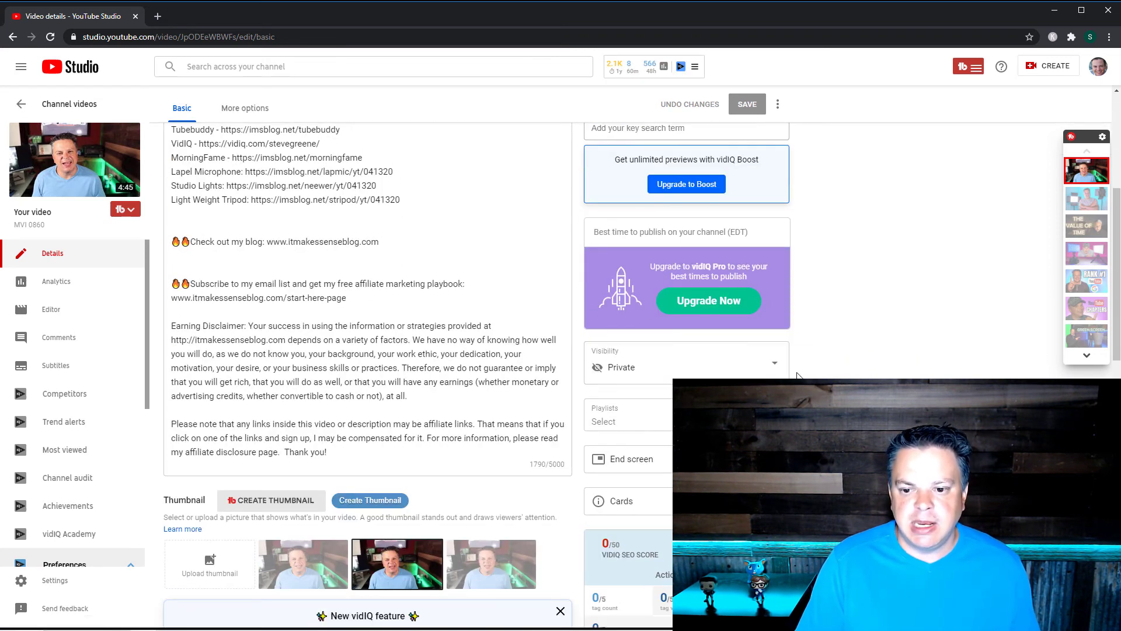
left_click(774, 368)
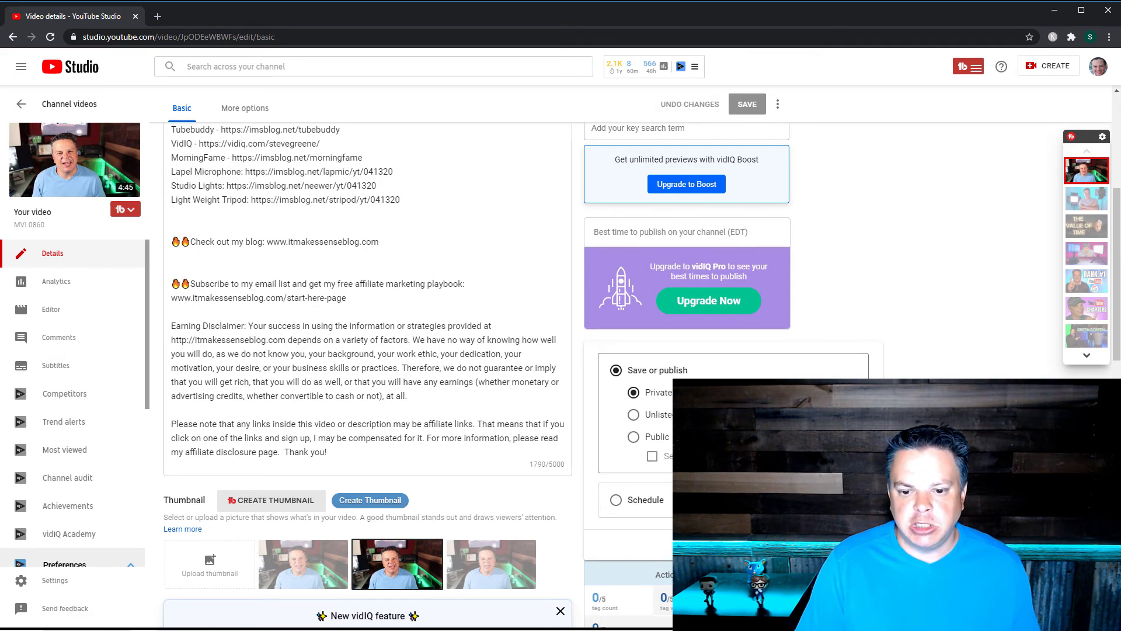
left_click(634, 415)
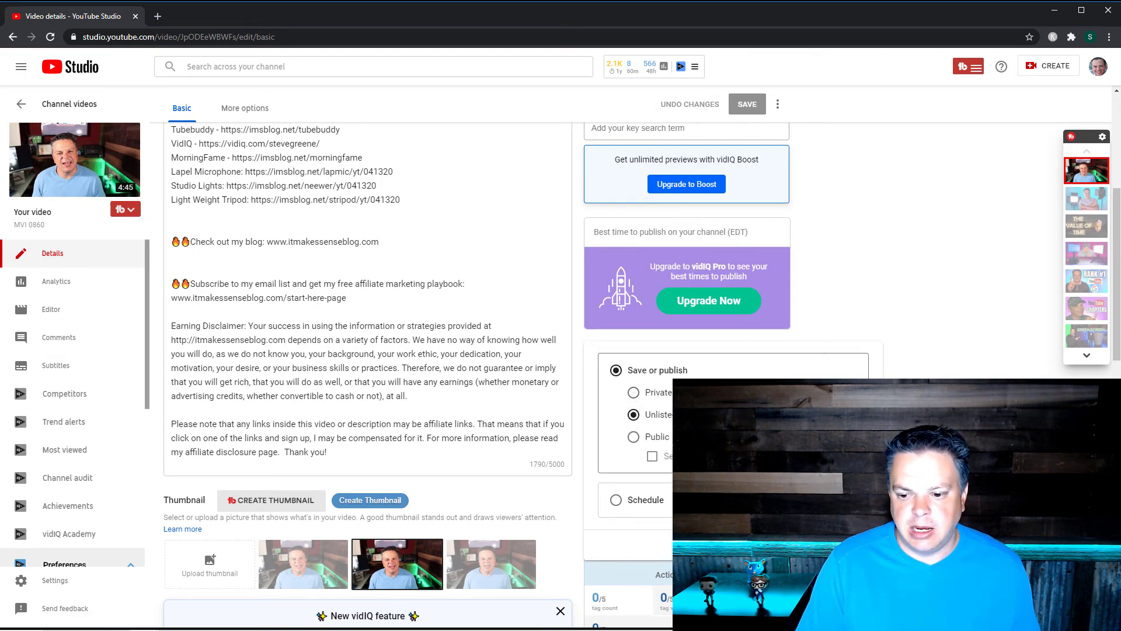
key("Escape")
scroll(767, 282, "up", 5)
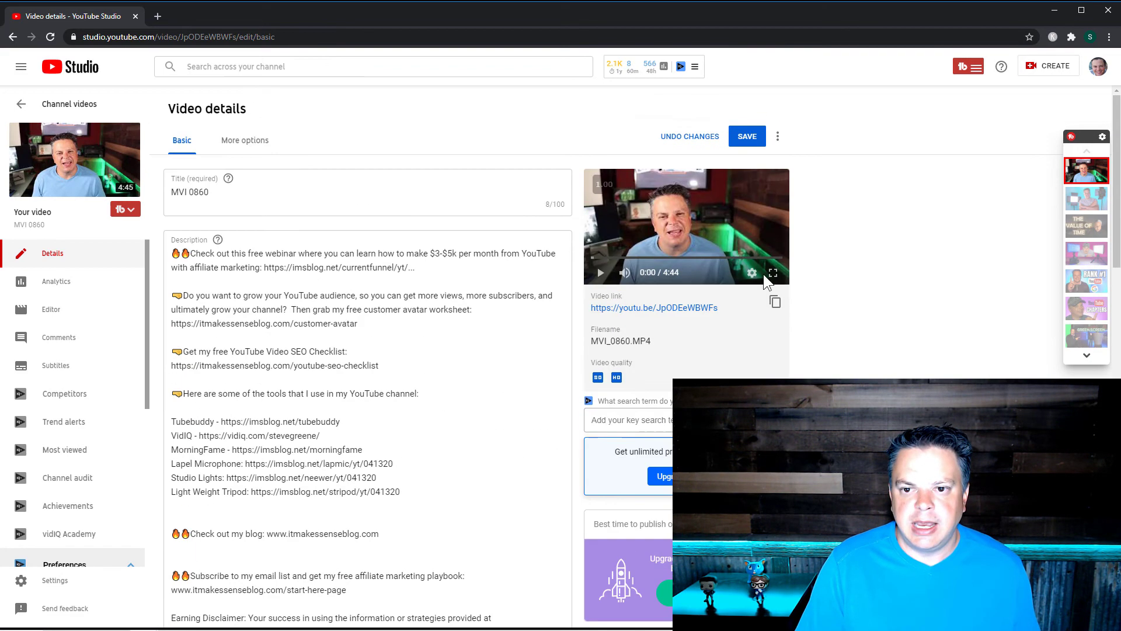
left_click(749, 141)
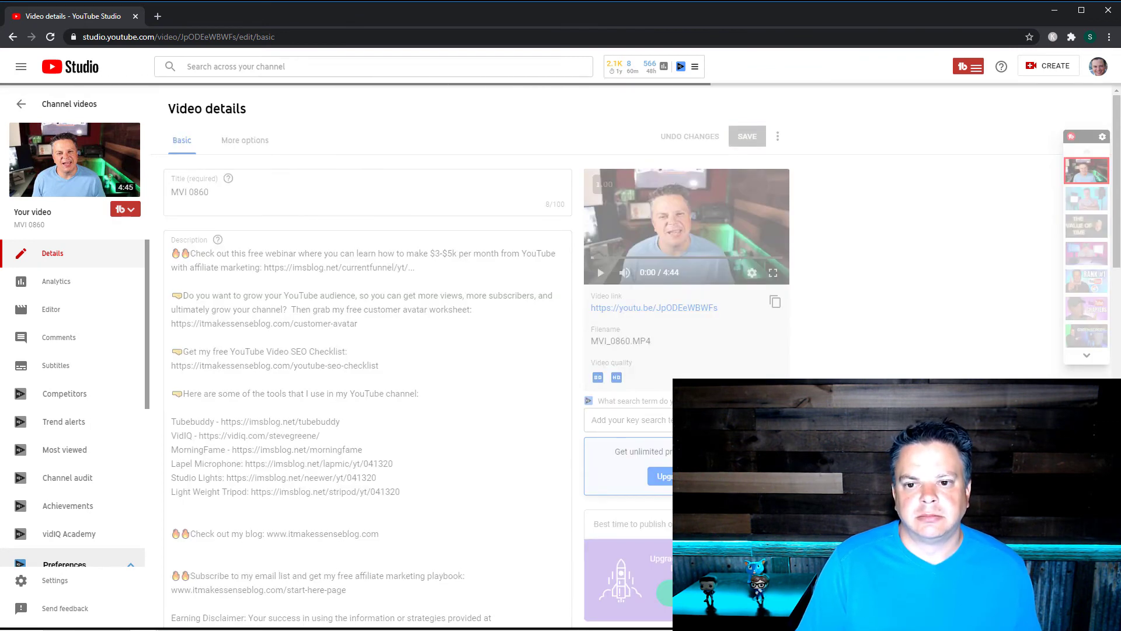
Step: Go to your channel's Videos tab and locate MVI 0860 among the uploads
left_click(1098, 66)
left_click(1024, 140)
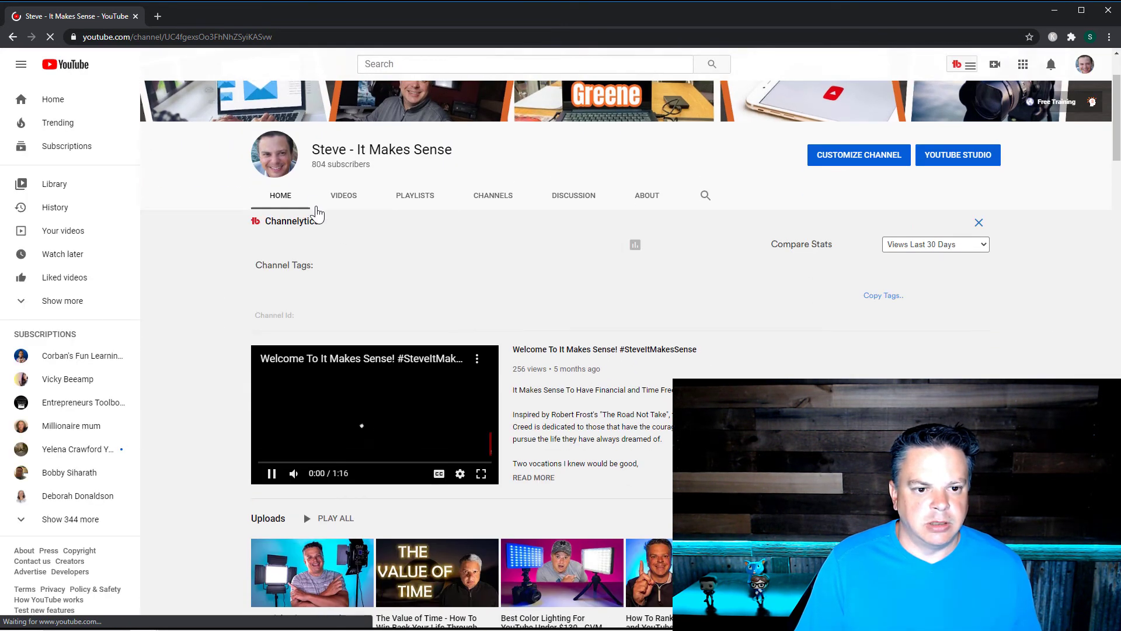
left_click(343, 203)
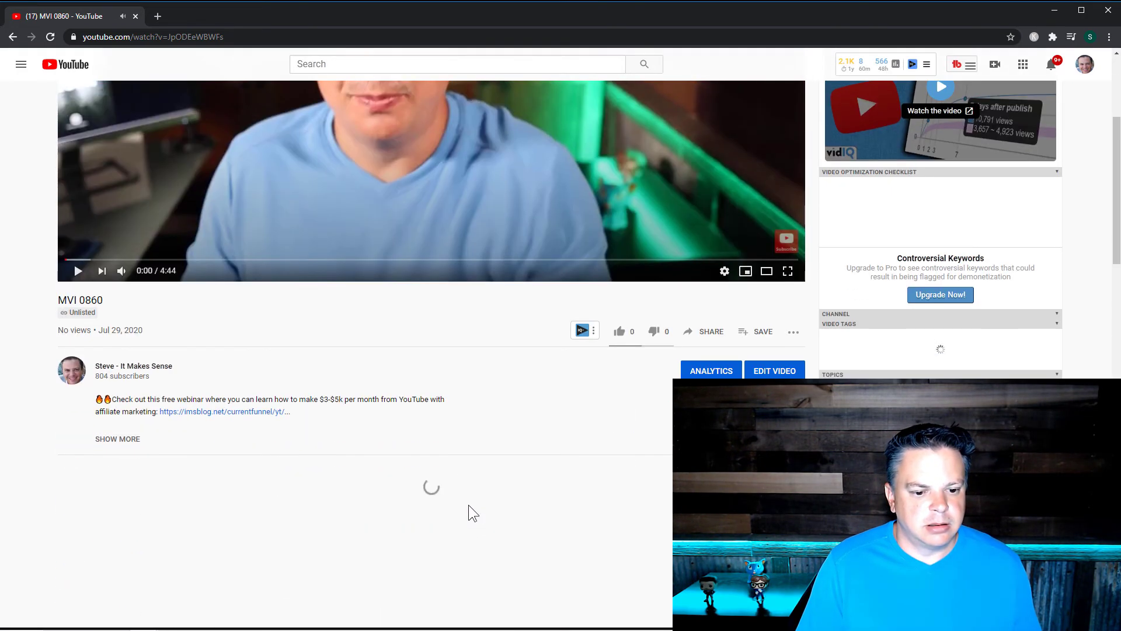
scroll(471, 508, "down", 3)
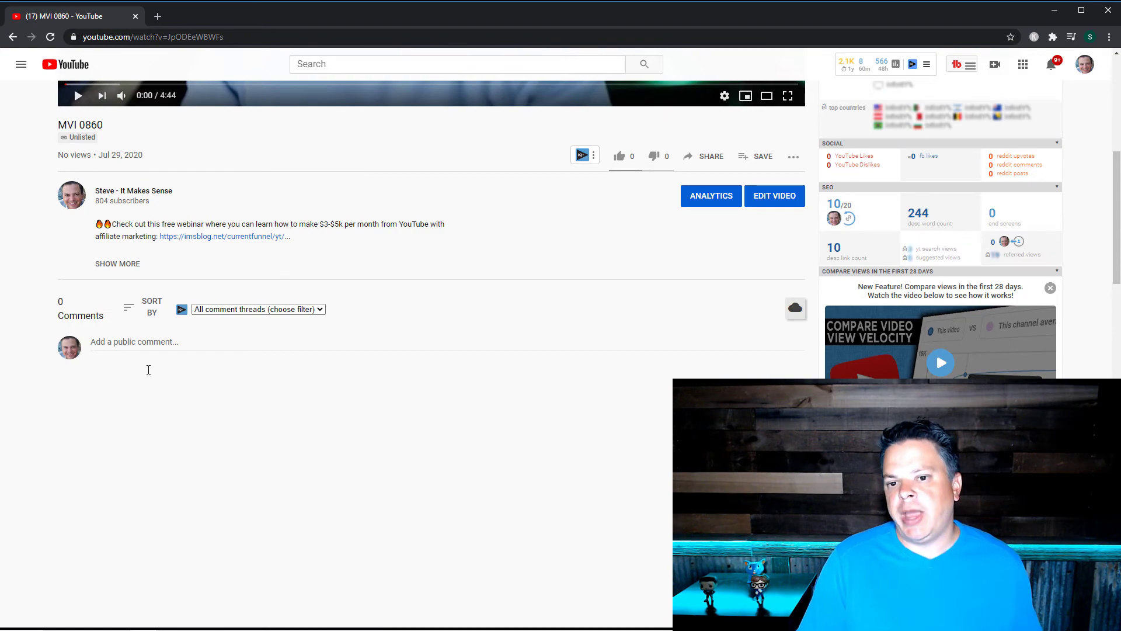
scroll(148, 369, "up", 6)
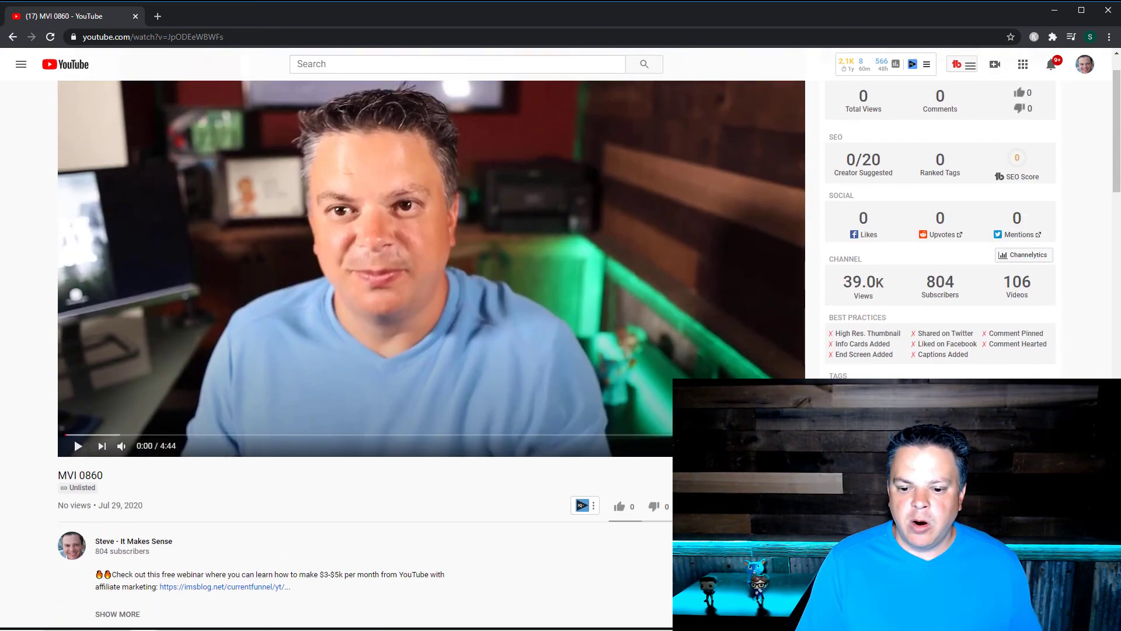
Step: Copy MVI 0860's share link from the Share dialog
left_click(698, 506)
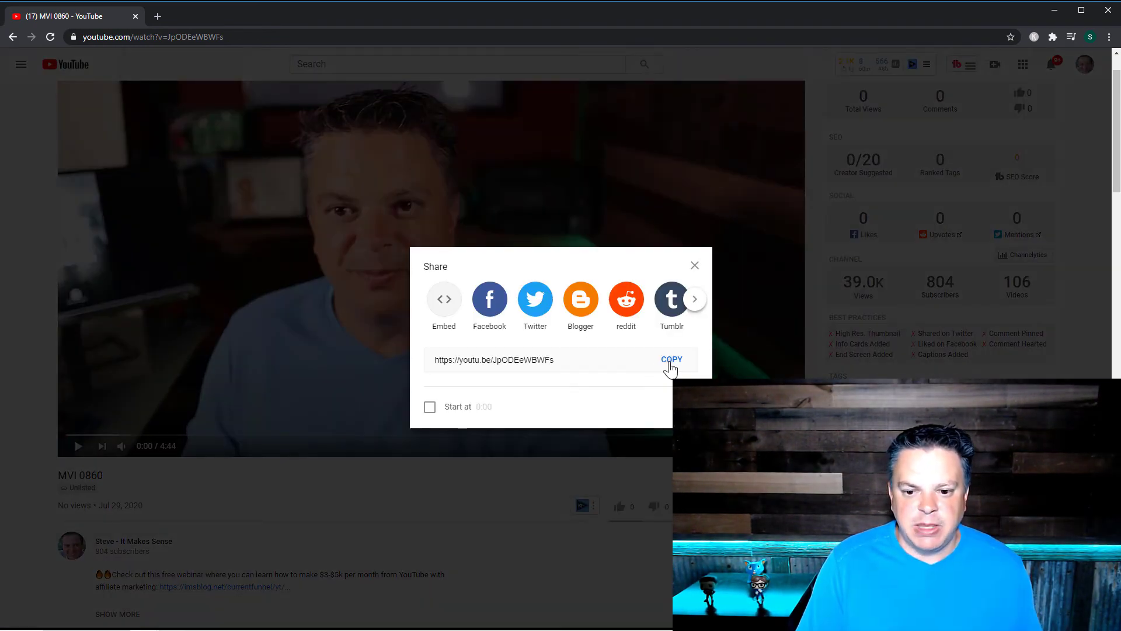
left_click(672, 361)
left_click(694, 267)
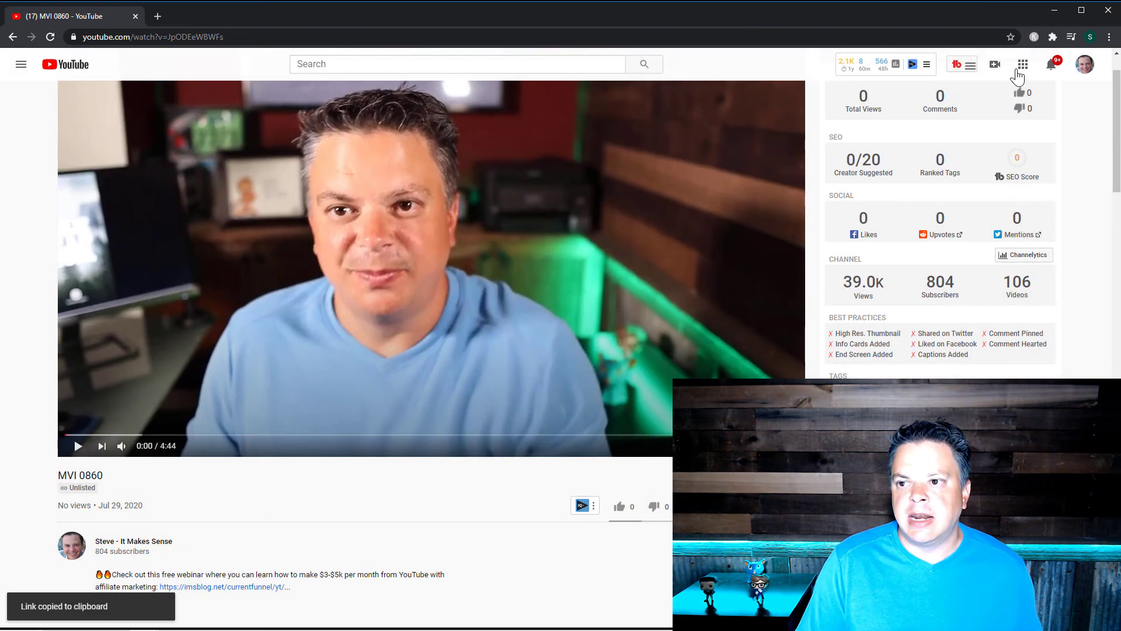
Step: Load the copied link in a new incognito window and confirm the video plays, then pause it
left_click(1109, 37)
left_click(1062, 82)
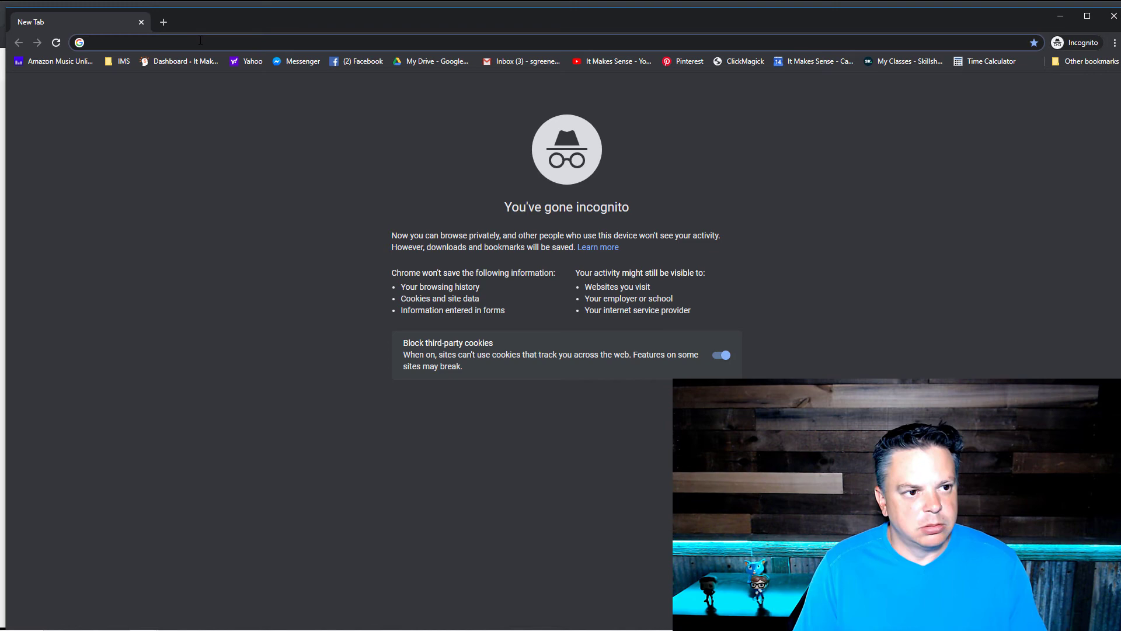
key("ctrl+v")
key("Return")
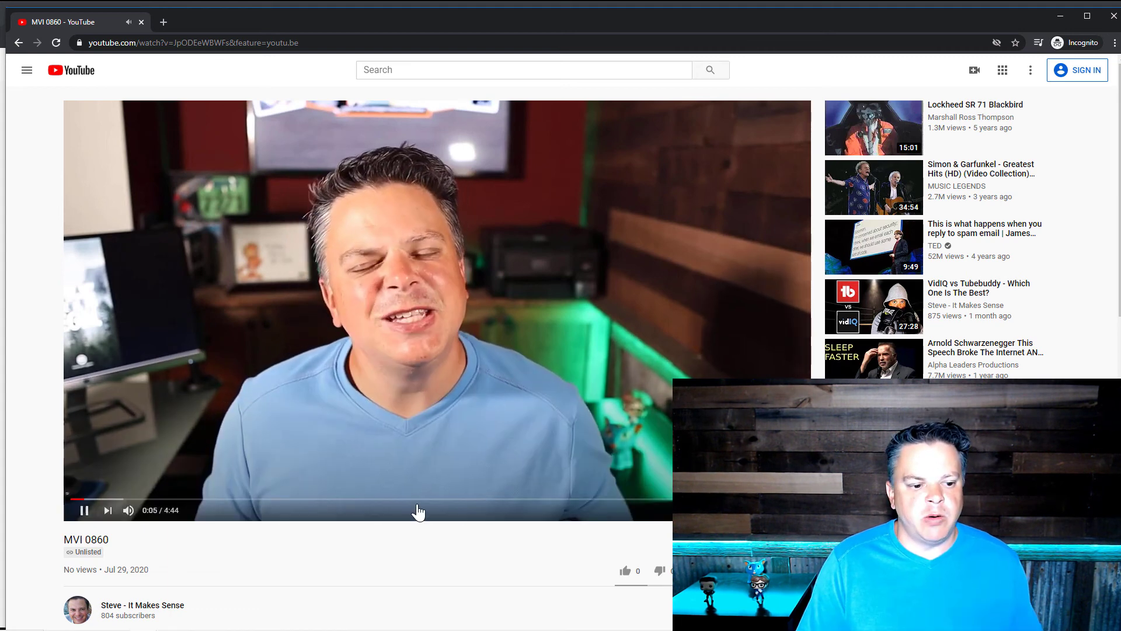
left_click(85, 510)
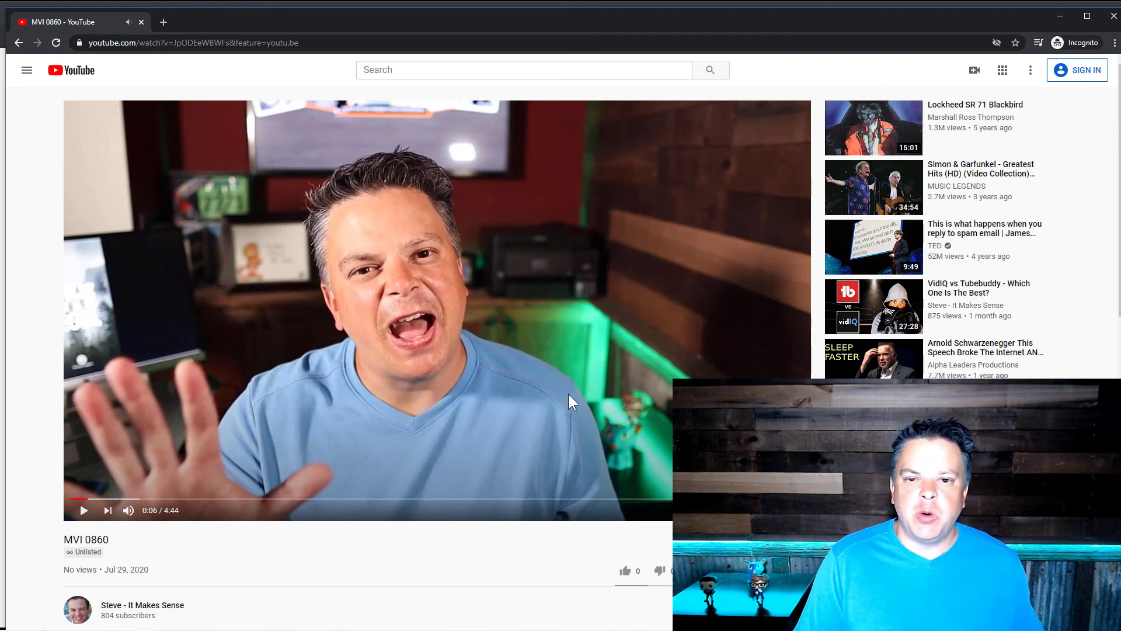
mouse_move(887, 137)
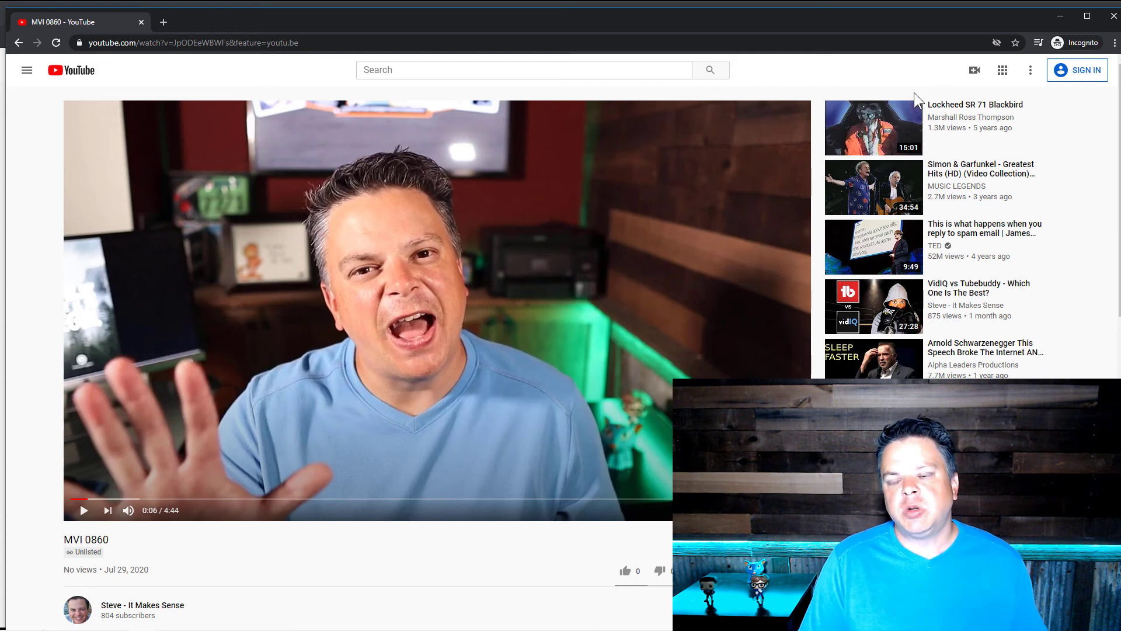
mouse_move(922, 173)
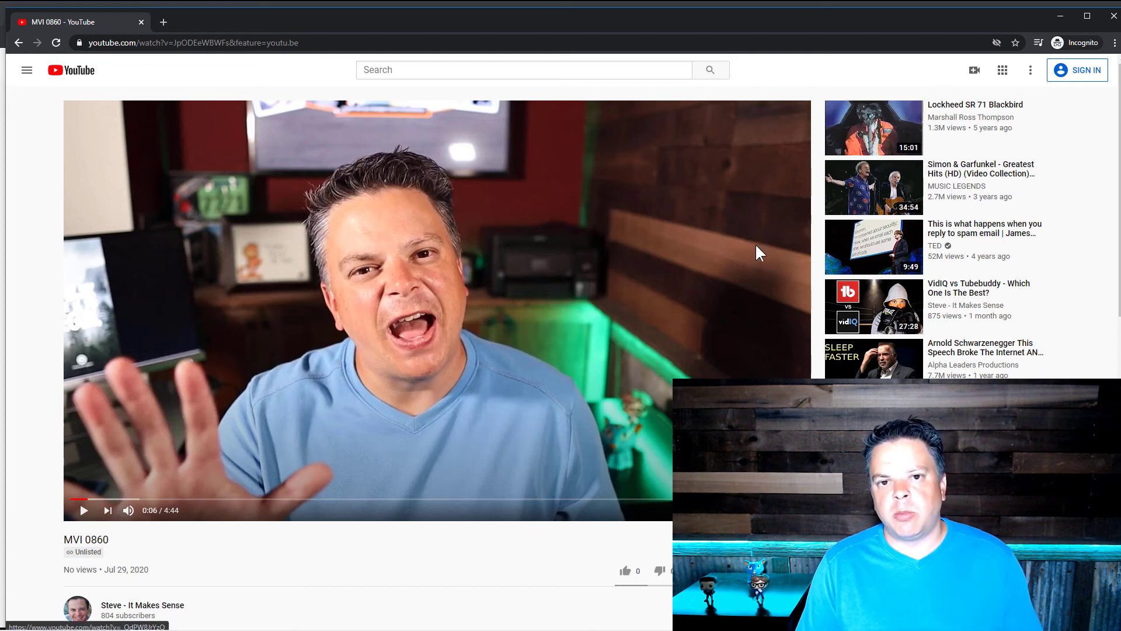